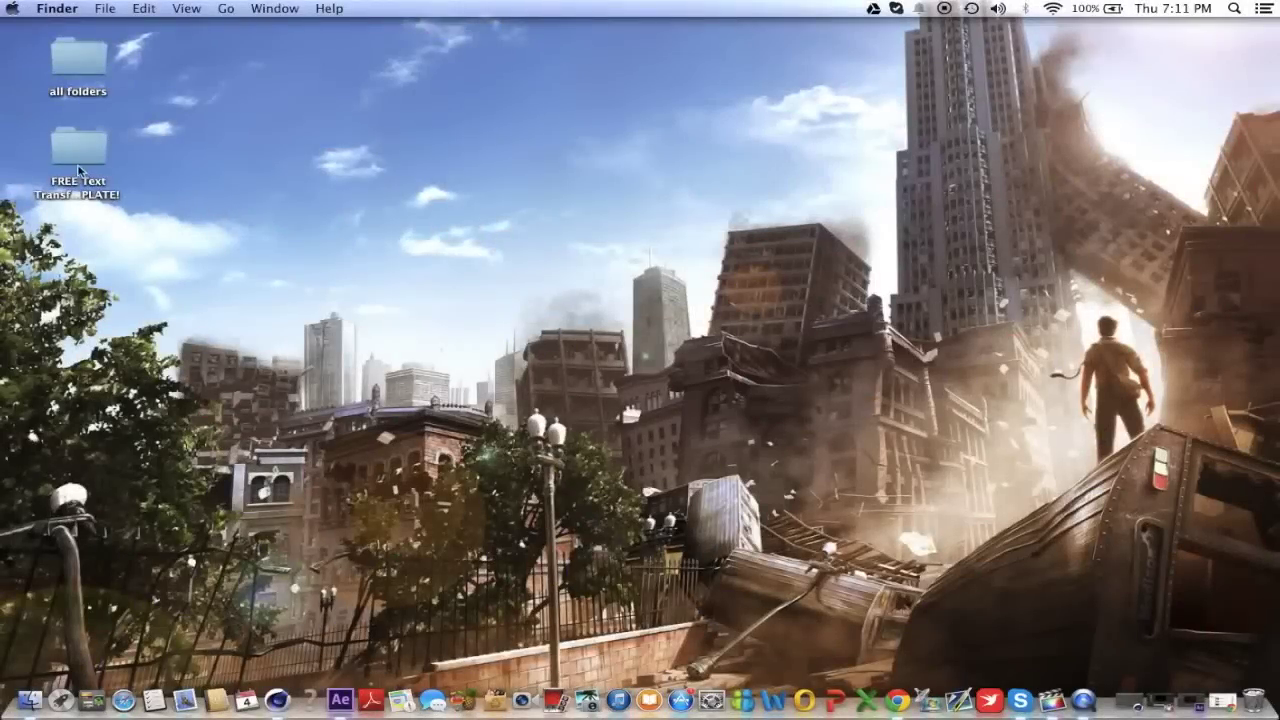
Open the FREE Text Transformation INTRO TEMPLATE! folder and load its .c4d template in Cinema 4D.
{"action": "left_click", "coordinate": [78, 168]}
{"action": "double_click", "coordinate": [78, 168]}
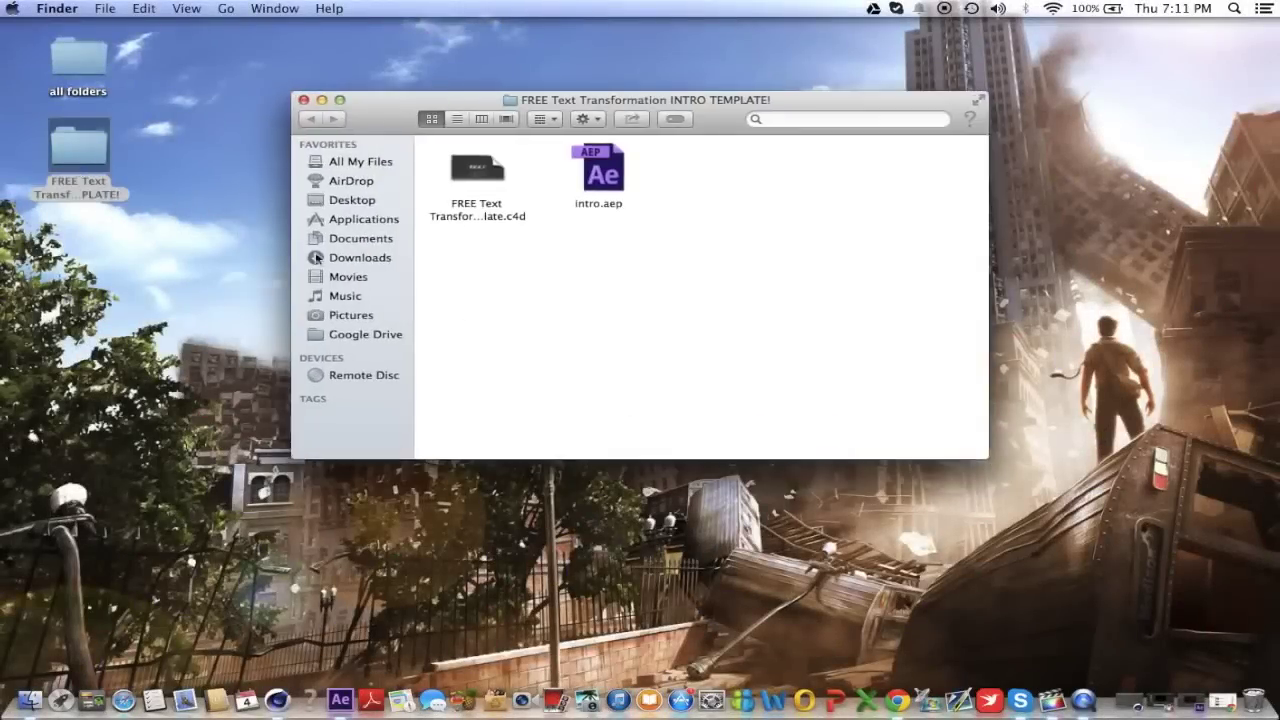
{"action": "double_click", "coordinate": [474, 177]}
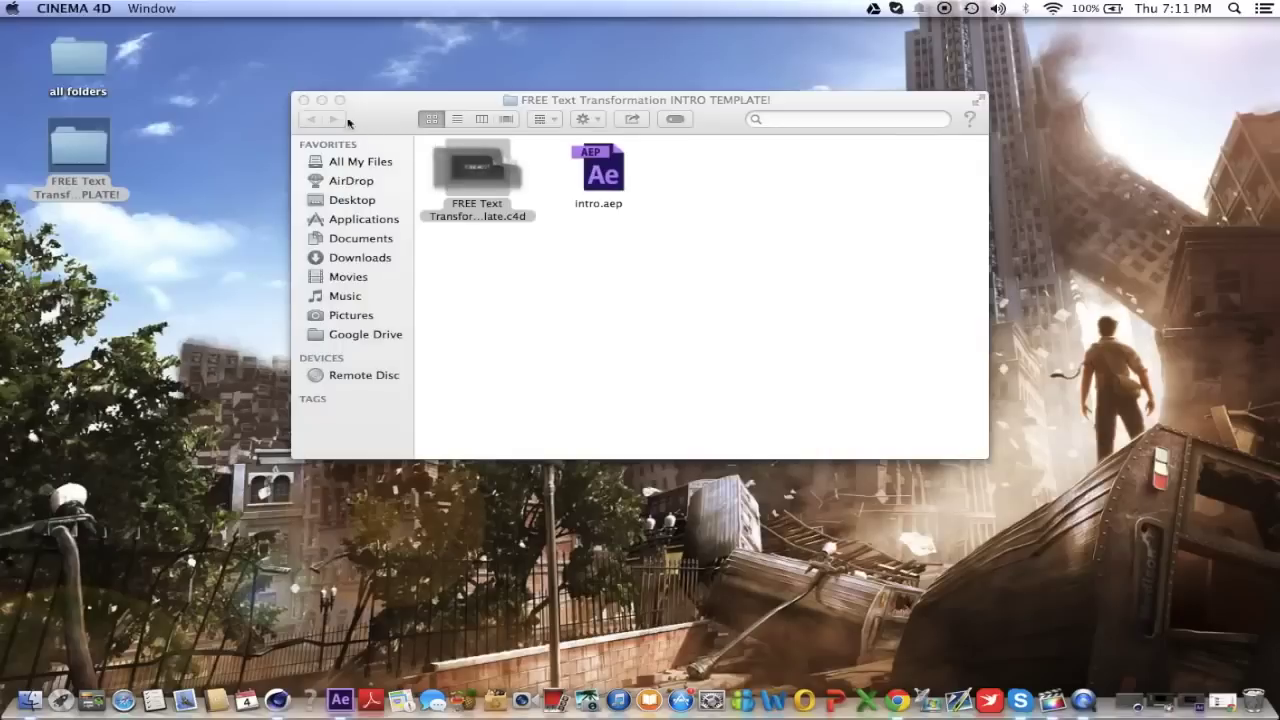
{"action": "left_click", "coordinate": [303, 100]}
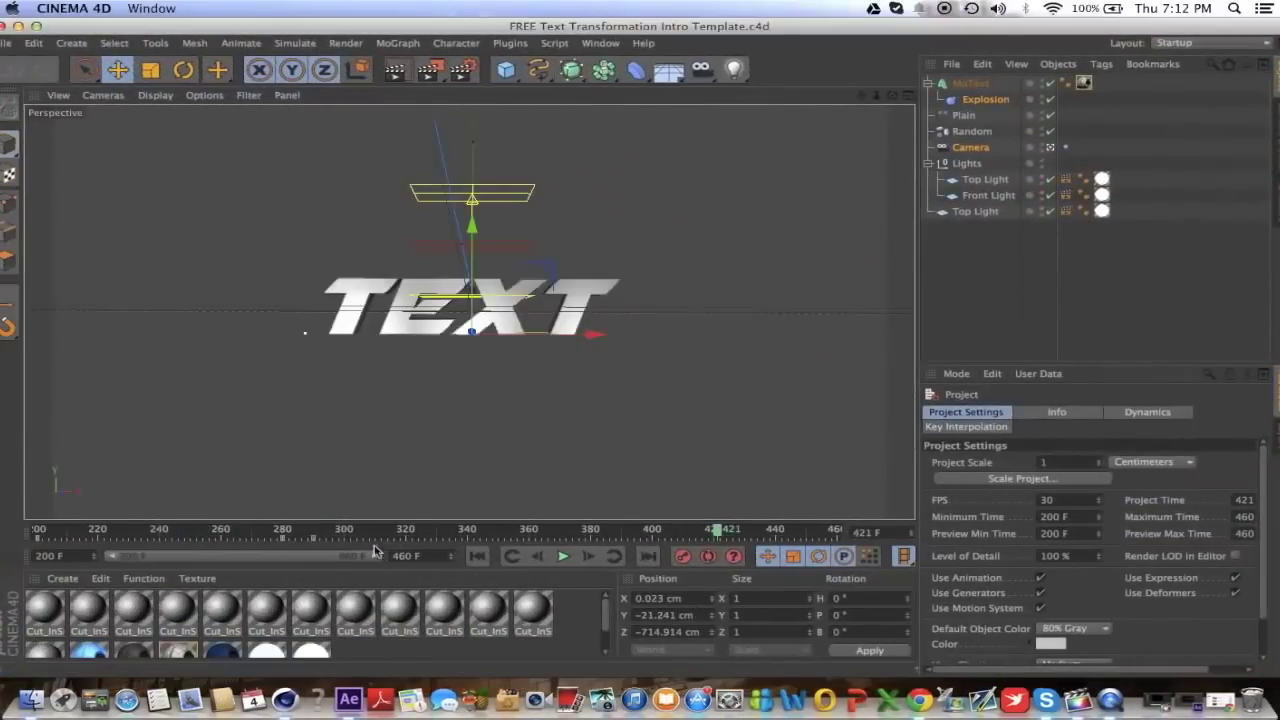
{"action": "left_click_drag", "start_coordinate": [62, 531], "coordinate": [233, 531]}
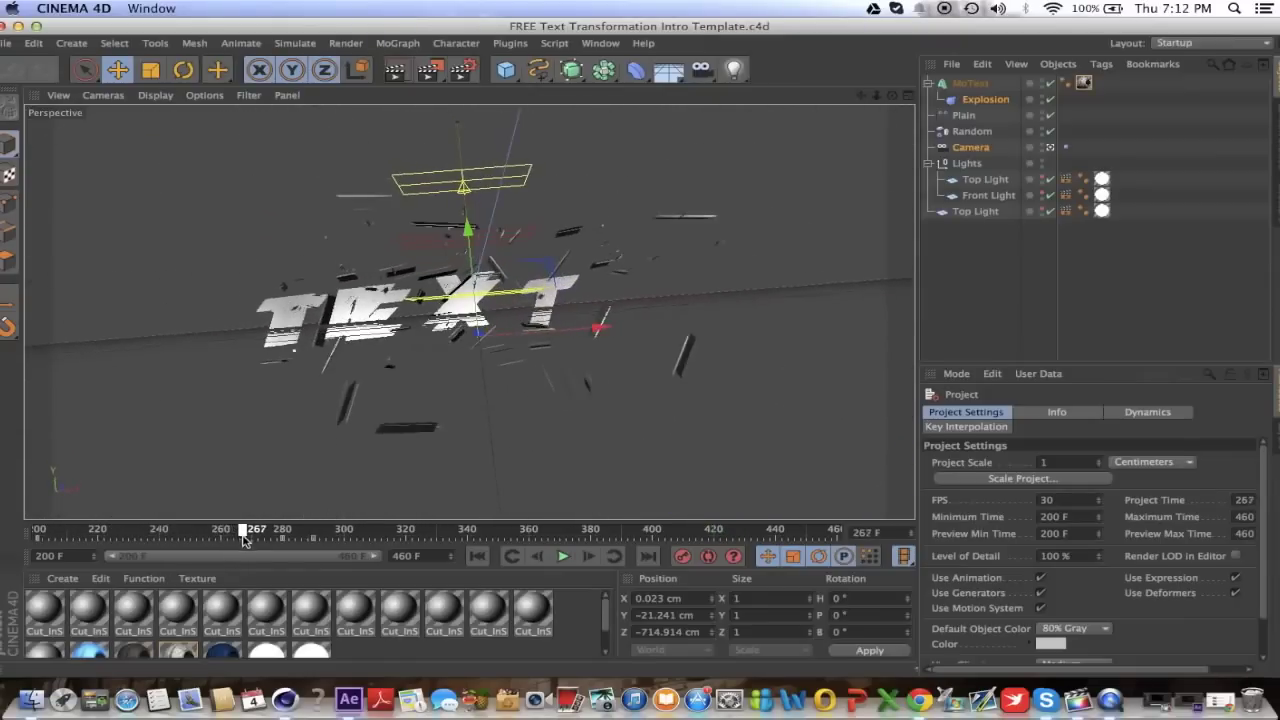
{"action": "left_click", "coordinate": [395, 69]}
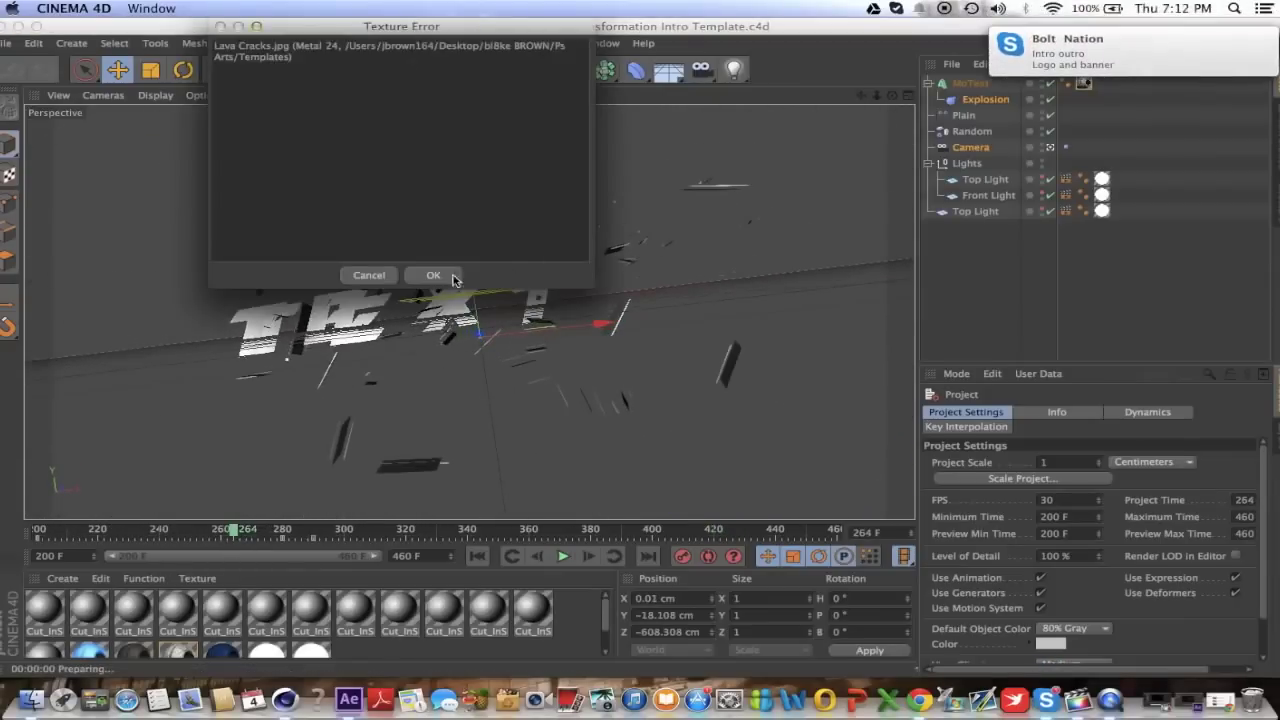
{"action": "left_click", "coordinate": [432, 276]}
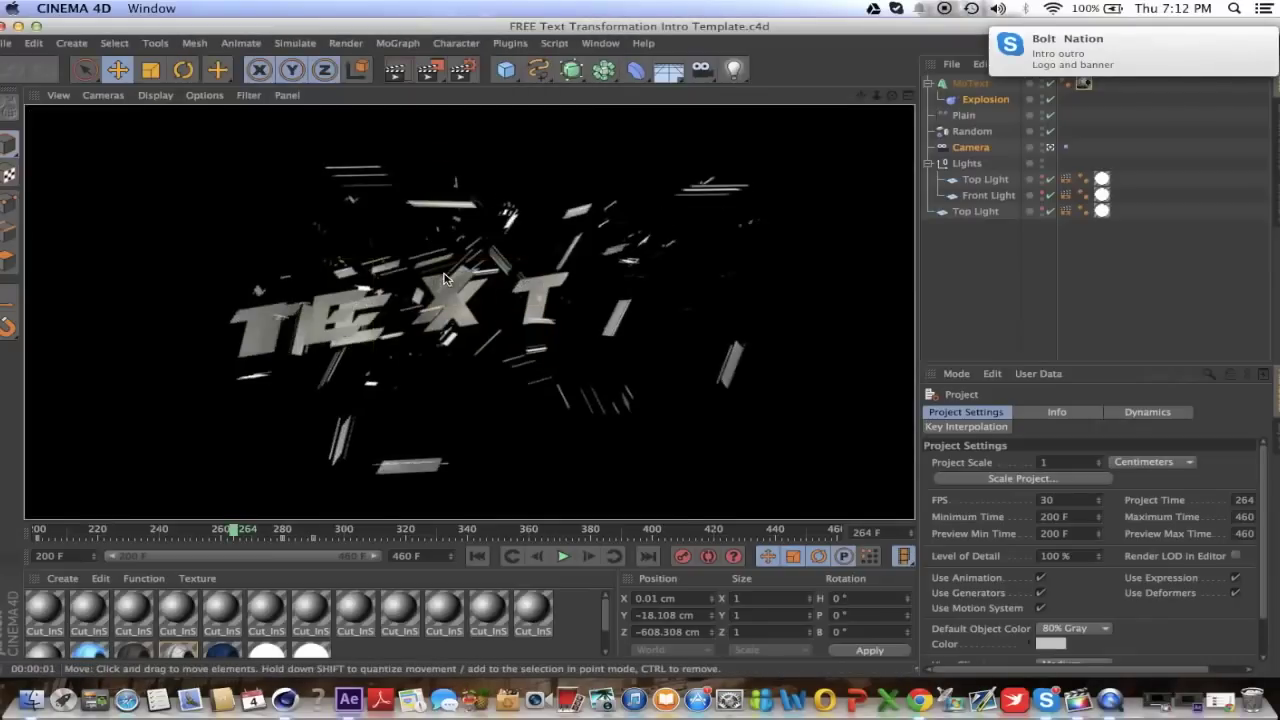
{"action": "mouse_move", "coordinate": [233, 530]}
{"action": "left_mouse_down"}
{"action": "mouse_move", "coordinate": [390, 532]}
{"action": "mouse_move", "coordinate": [223, 535]}
{"action": "mouse_move", "coordinate": [266, 535]}
{"action": "mouse_move", "coordinate": [224, 553]}
{"action": "mouse_move", "coordinate": [316, 535]}
{"action": "left_mouse_up"}
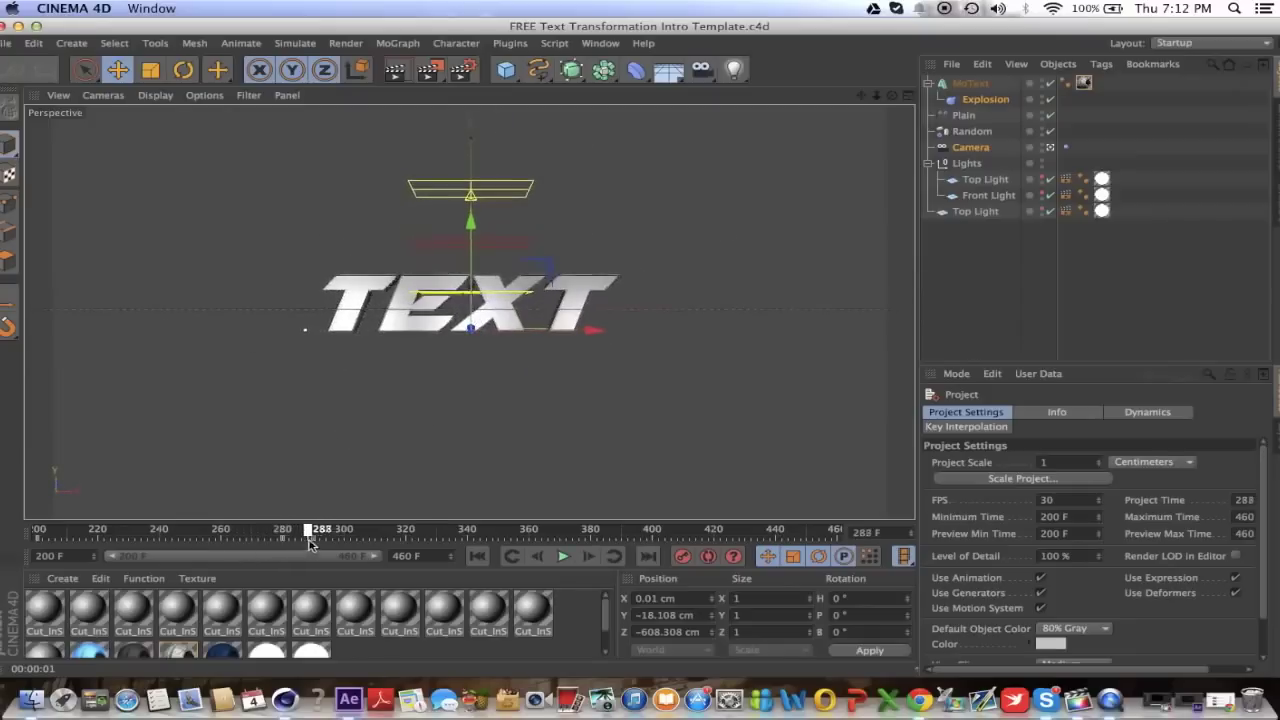
Replace the MoText wording TEXT with INSANITY and render a preview.
{"action": "left_click", "coordinate": [985, 83]}
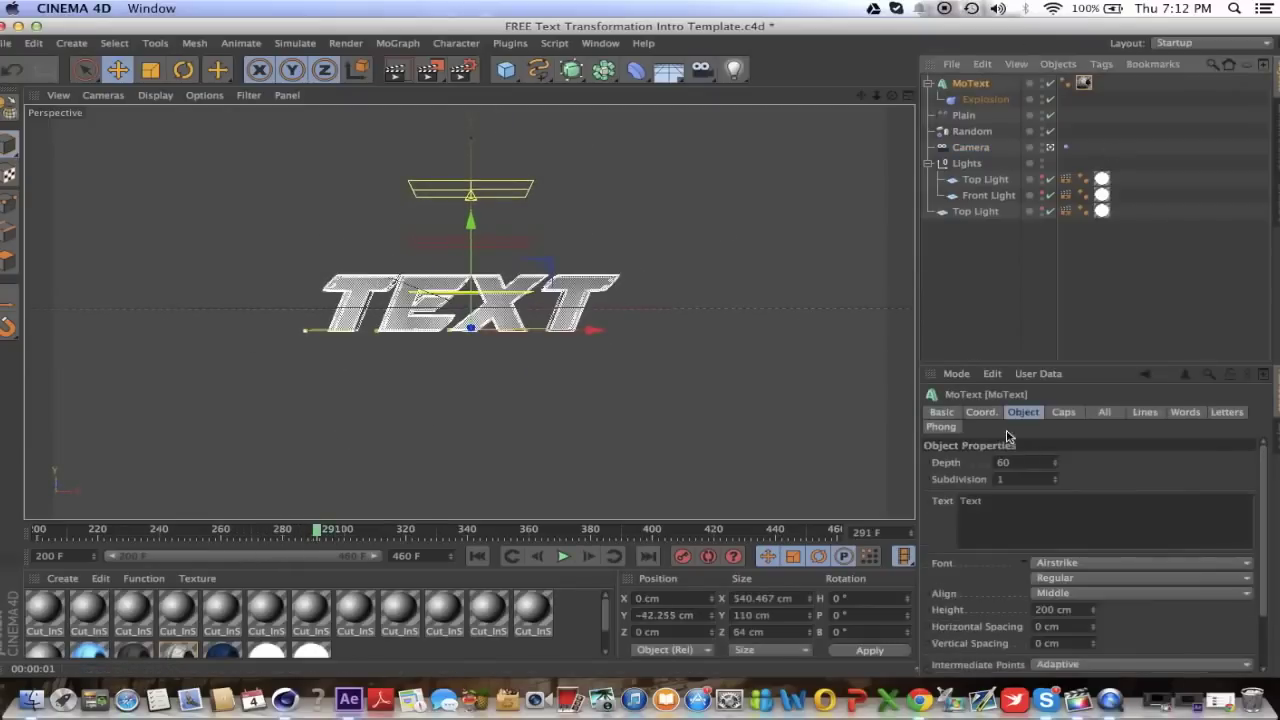
{"action": "double_click", "coordinate": [993, 506]}
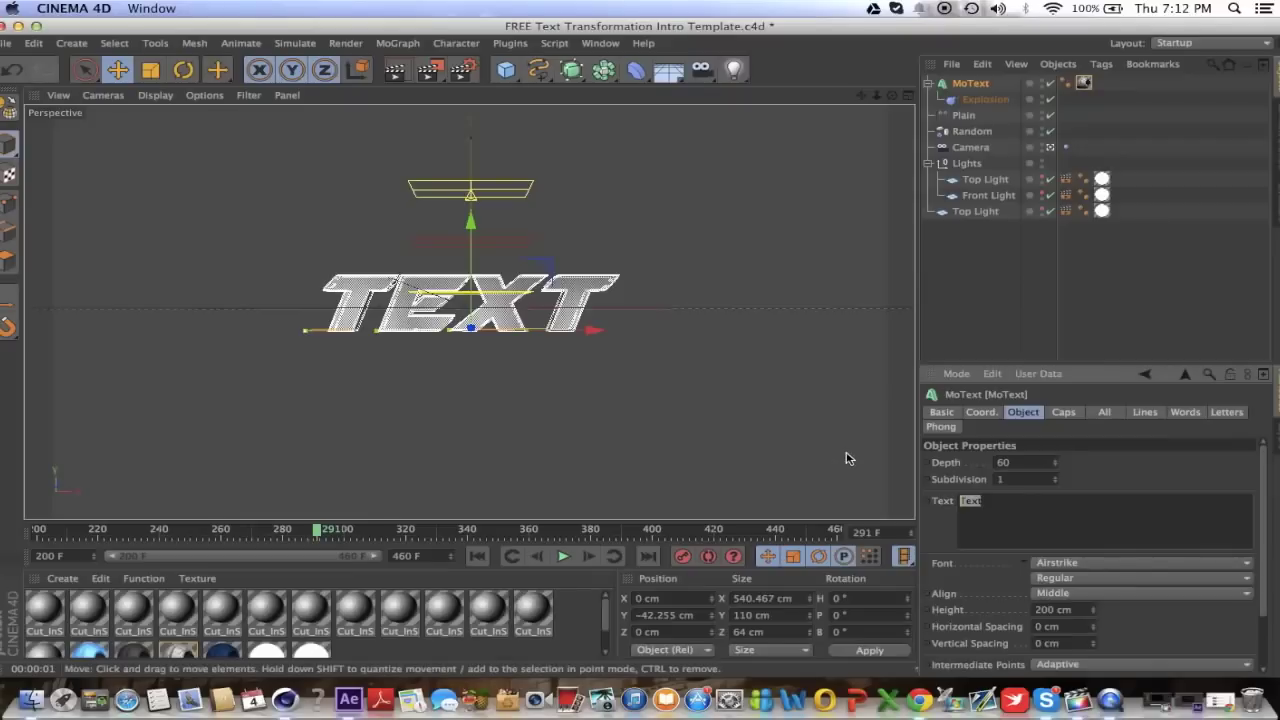
{"action": "type", "text": "INSANITY"}
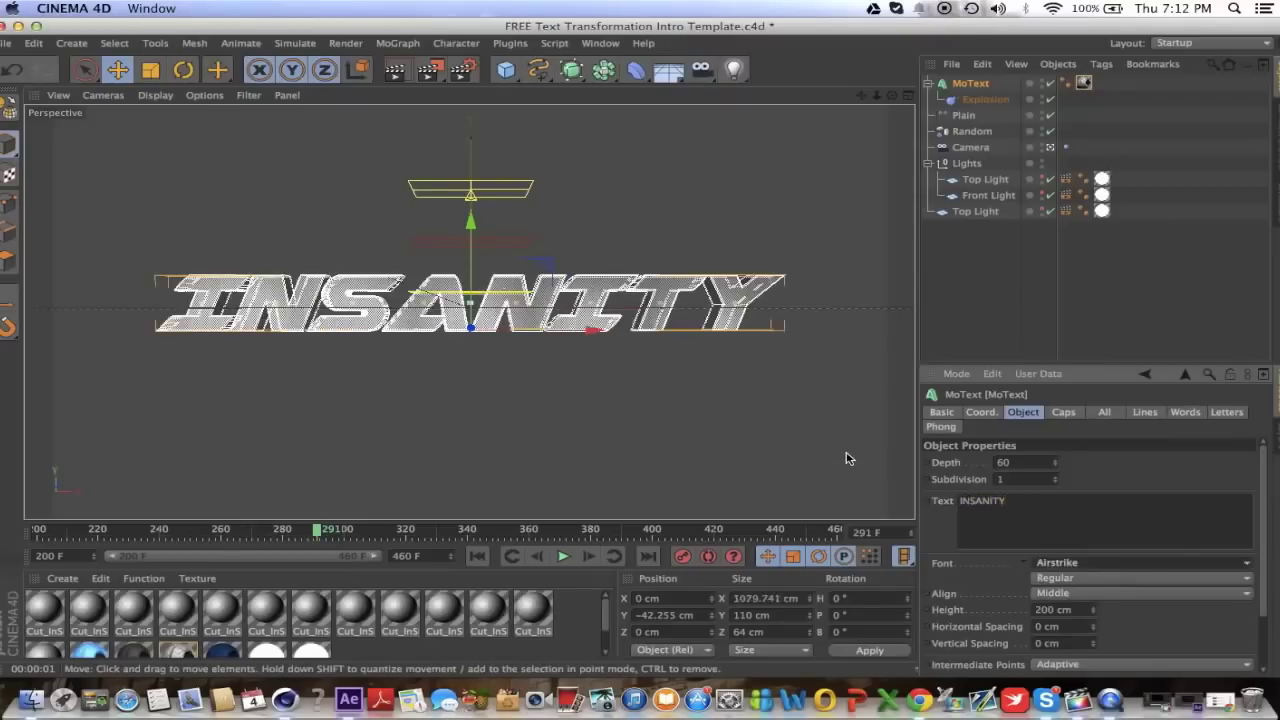
{"action": "key", "text": "ctrl+r"}
{"action": "key", "text": "Return"}
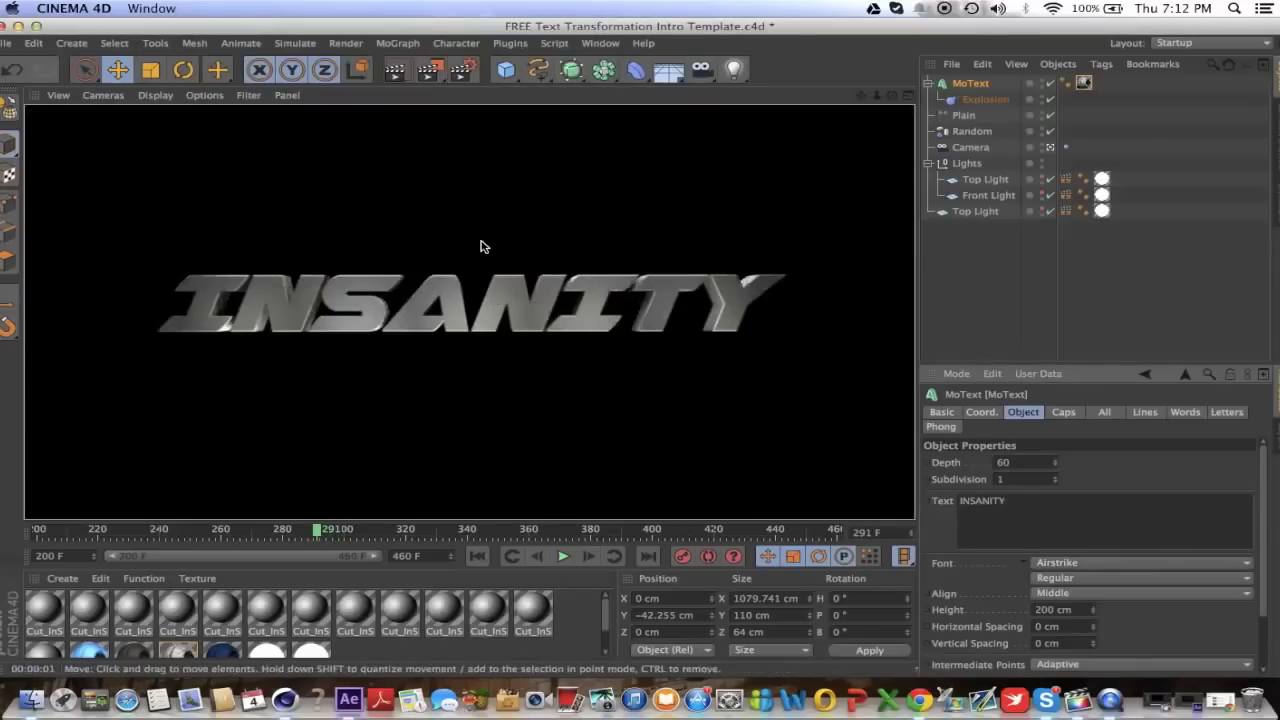
Scrub frames 253 to 272 to watch the title explode and reassemble.
{"action": "mouse_move", "coordinate": [325, 531]}
{"action": "left_mouse_down"}
{"action": "mouse_move", "coordinate": [60, 555]}
{"action": "mouse_move", "coordinate": [198, 531]}
{"action": "left_mouse_up"}
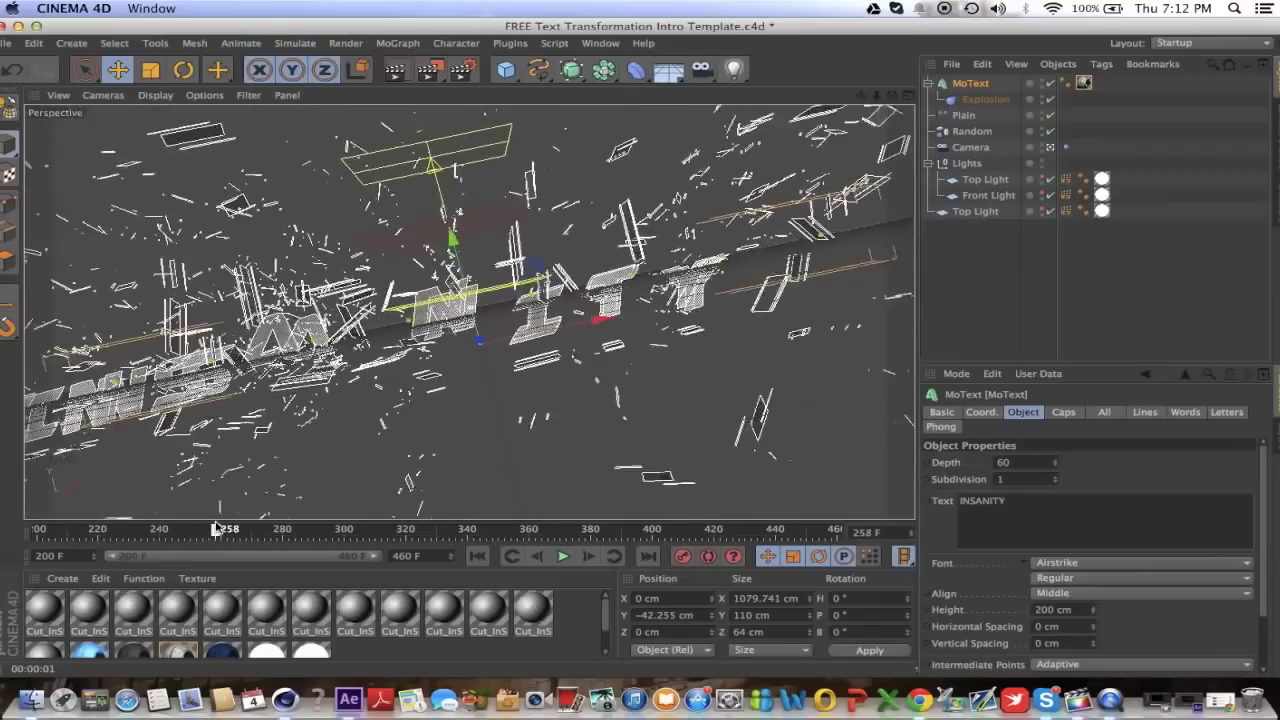
{"action": "left_click_drag", "start_coordinate": [198, 531], "coordinate": [329, 523]}
{"action": "left_click", "coordinate": [1067, 289]}
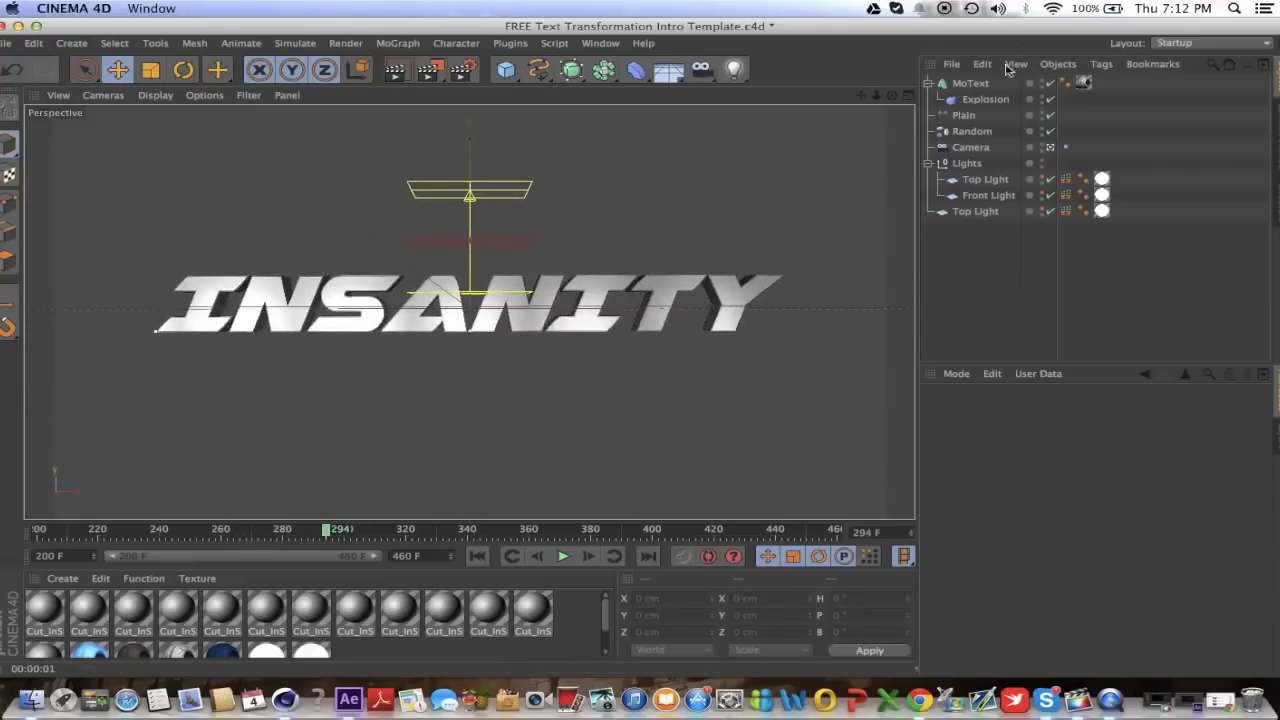
Retype the title as Subscribe, preview near frame 286, then change it to Like and scrub.
{"action": "left_click", "coordinate": [982, 85]}
{"action": "key", "text": "Tab"}
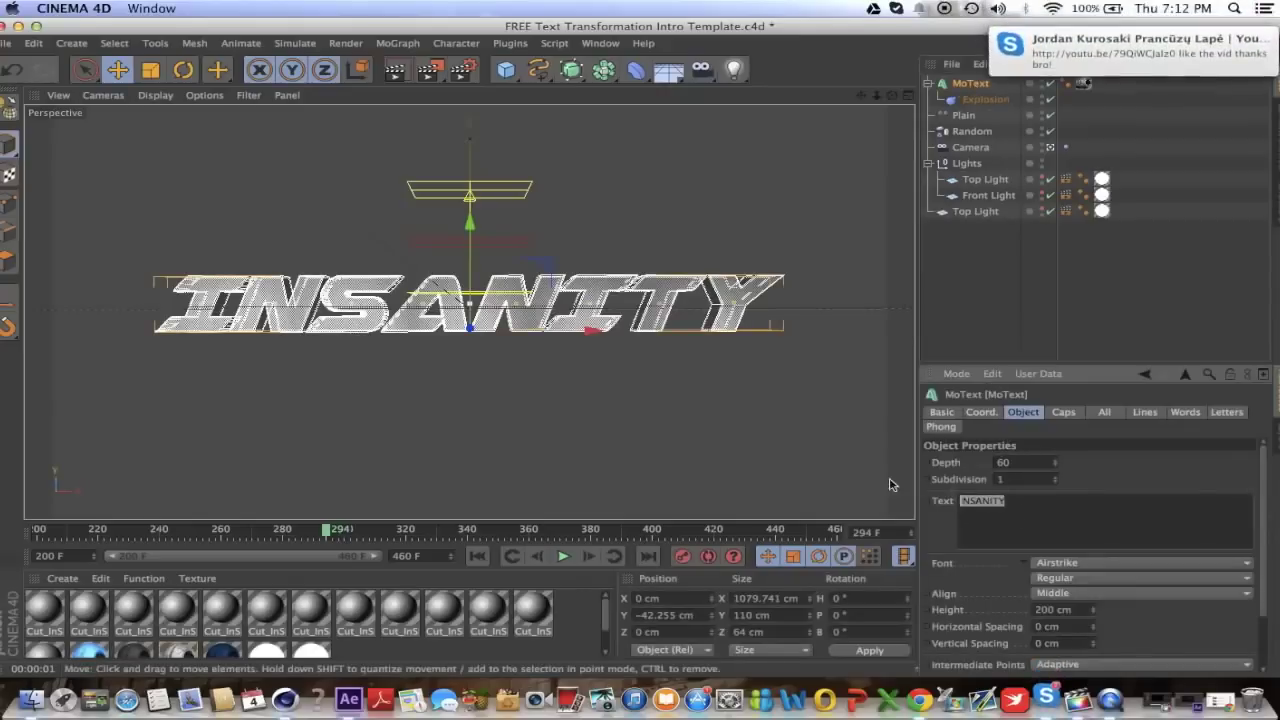
{"action": "type", "text": "Subscribe"}
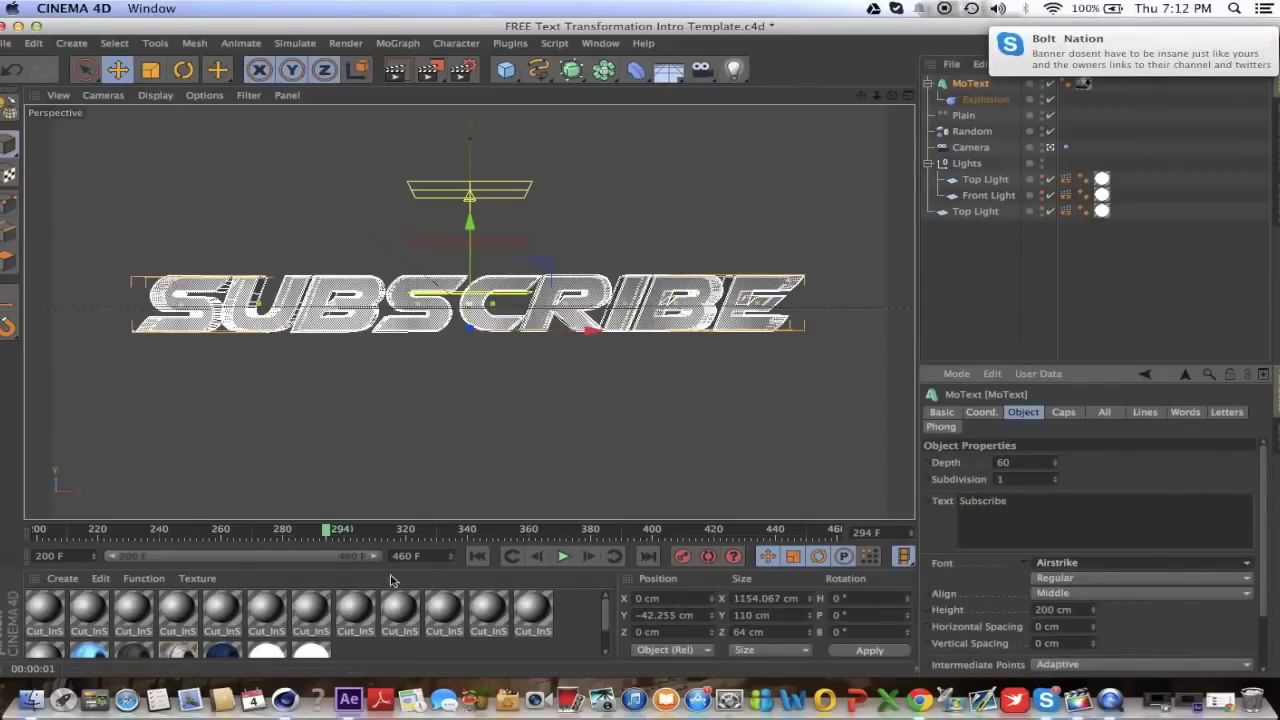
{"action": "mouse_move", "coordinate": [329, 531]}
{"action": "left_mouse_down"}
{"action": "mouse_move", "coordinate": [171, 531]}
{"action": "mouse_move", "coordinate": [329, 531]}
{"action": "left_mouse_up"}
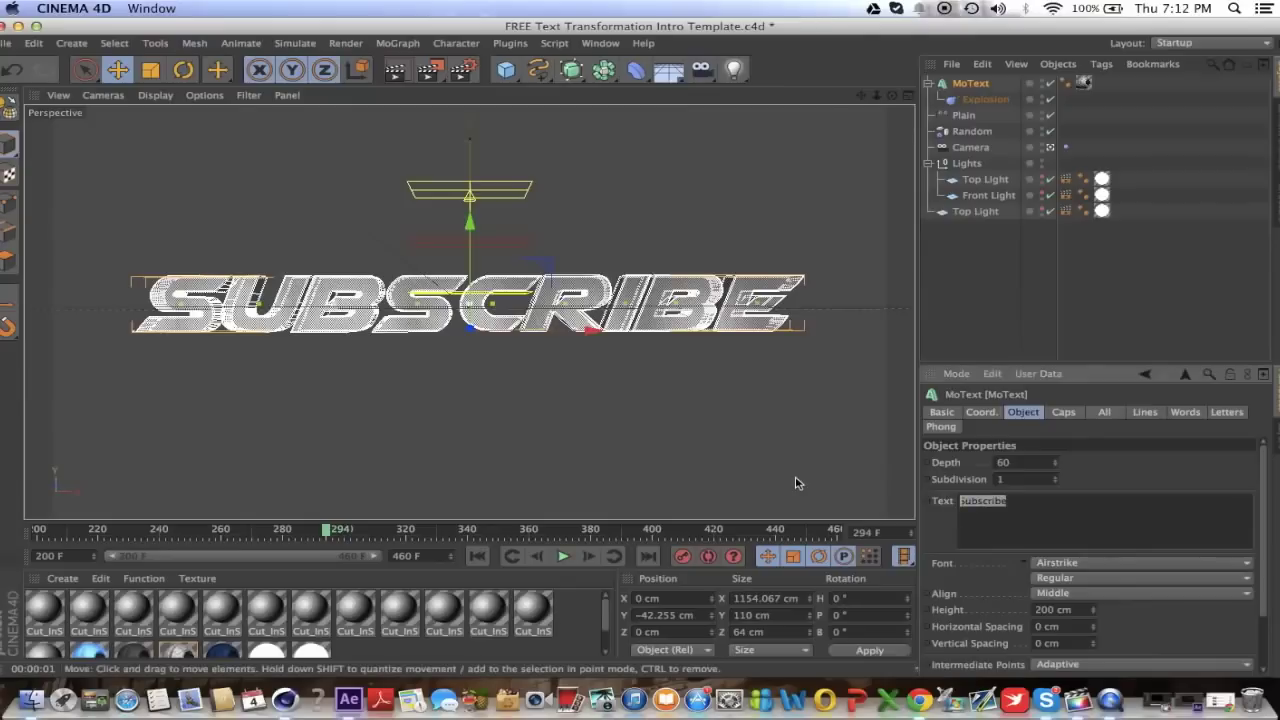
{"action": "type", "text": "I"}
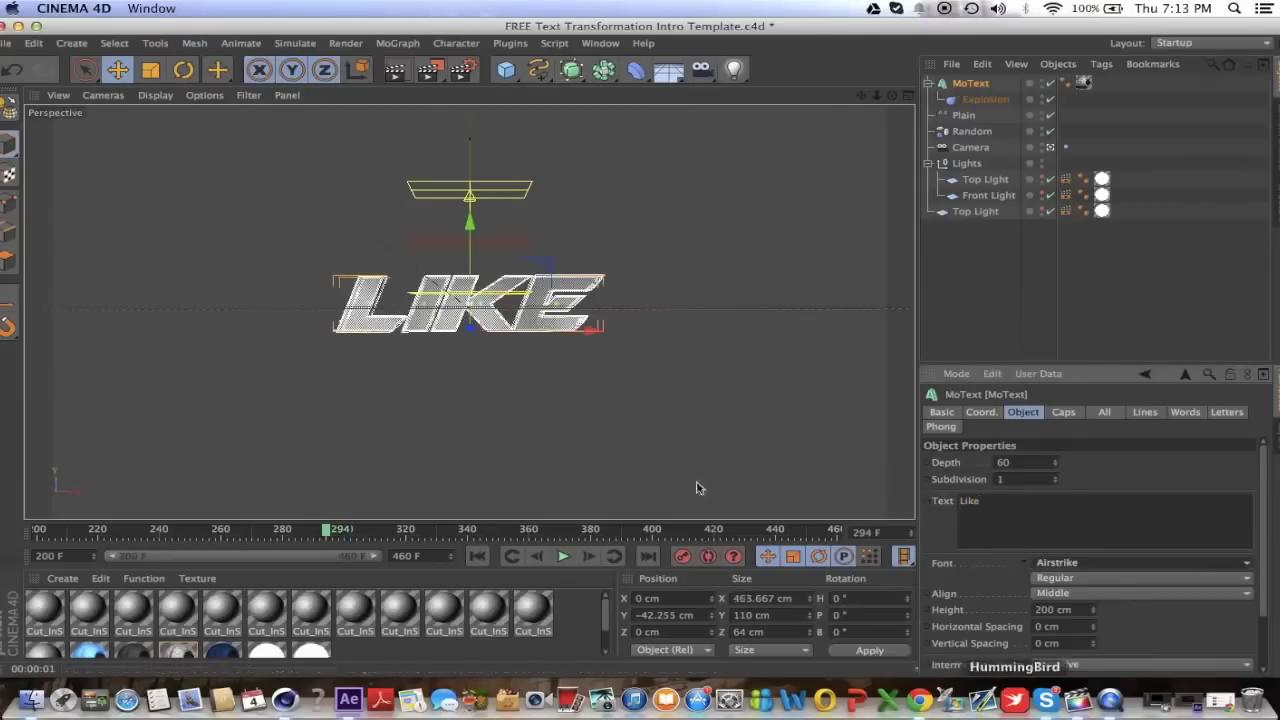
{"action": "mouse_move", "coordinate": [329, 531]}
{"action": "left_mouse_down"}
{"action": "mouse_move", "coordinate": [210, 531]}
{"action": "mouse_move", "coordinate": [306, 529]}
{"action": "mouse_move", "coordinate": [342, 511]}
{"action": "left_mouse_up"}
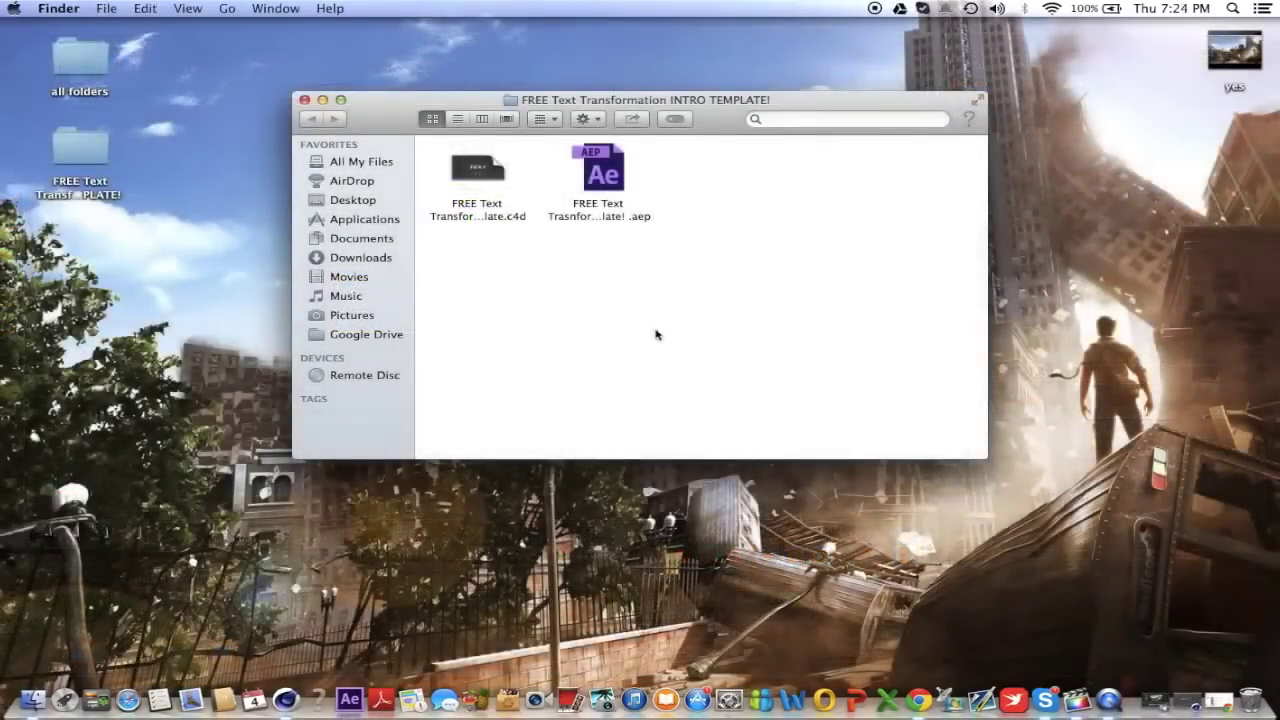
Open the template's .aep project in After Effects from the Finder folder.
{"action": "double_click", "coordinate": [599, 166]}
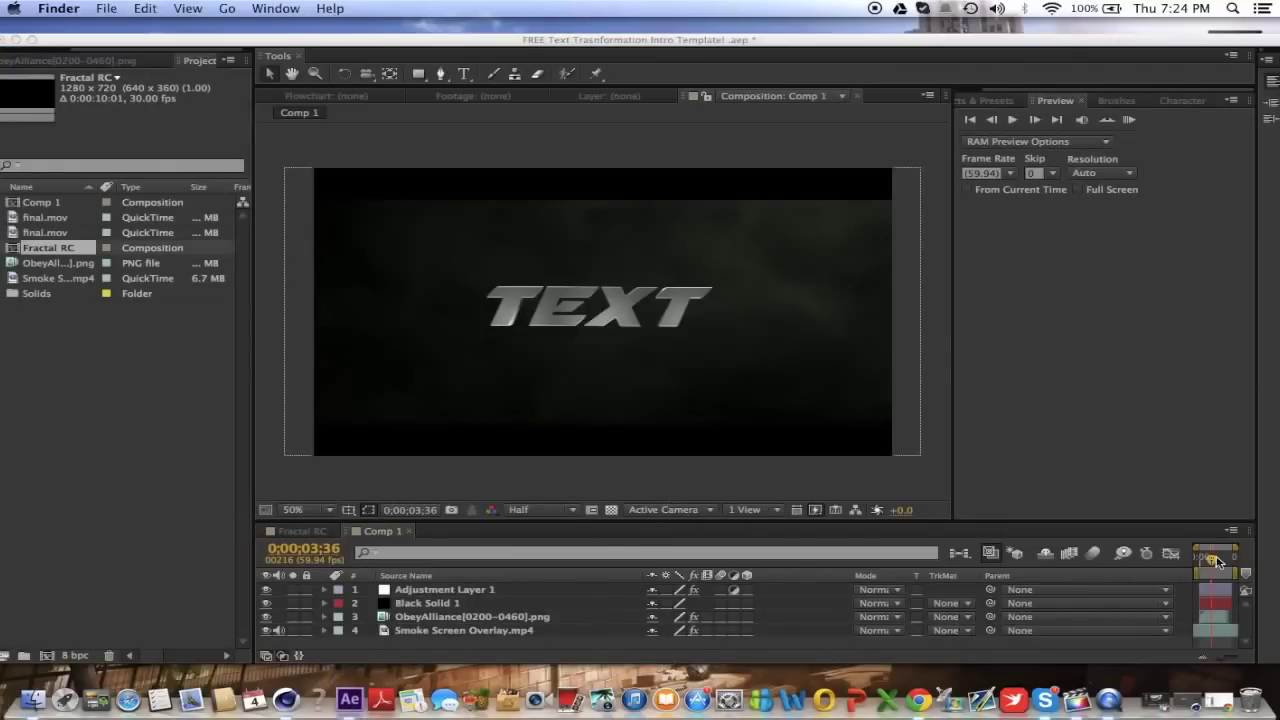
Dismiss the disk cache warning, scrub the explosion, and show the streak layer's Starglow settings.
{"action": "left_click", "coordinate": [779, 193]}
{"action": "left_click_drag", "start_coordinate": [1211, 560], "coordinate": [1208, 563]}
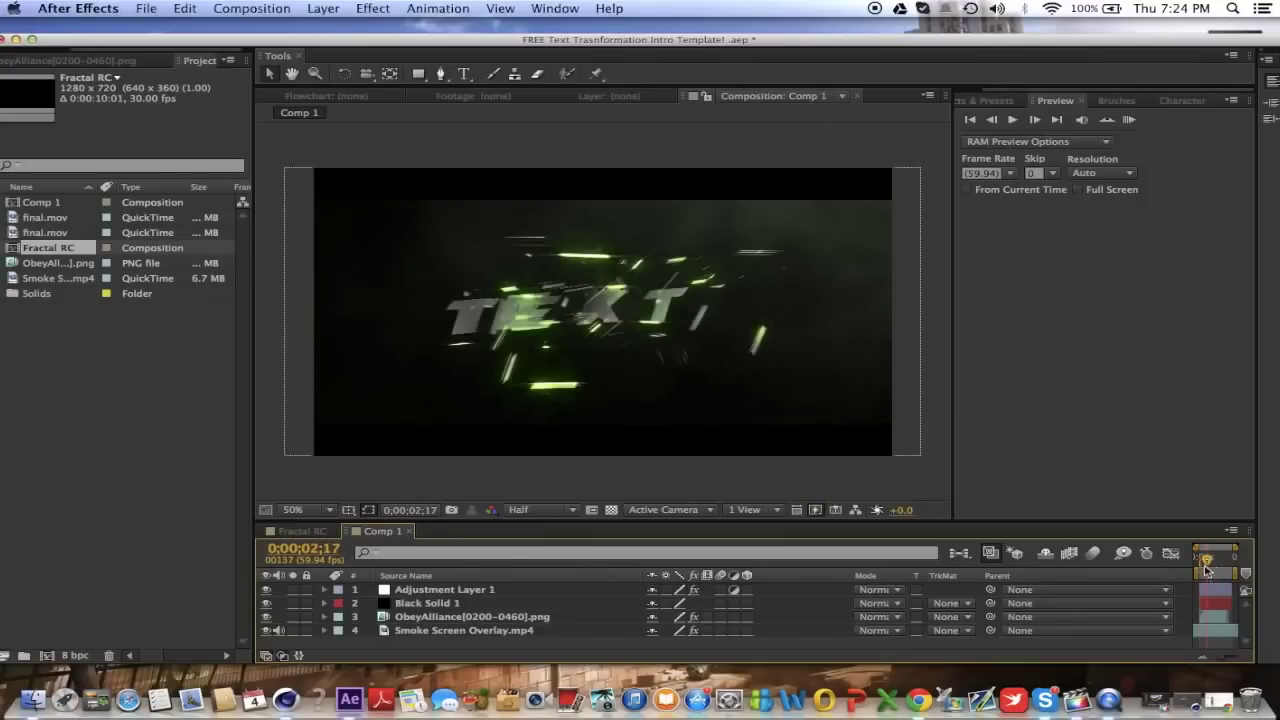
{"action": "left_click", "coordinate": [491, 616]}
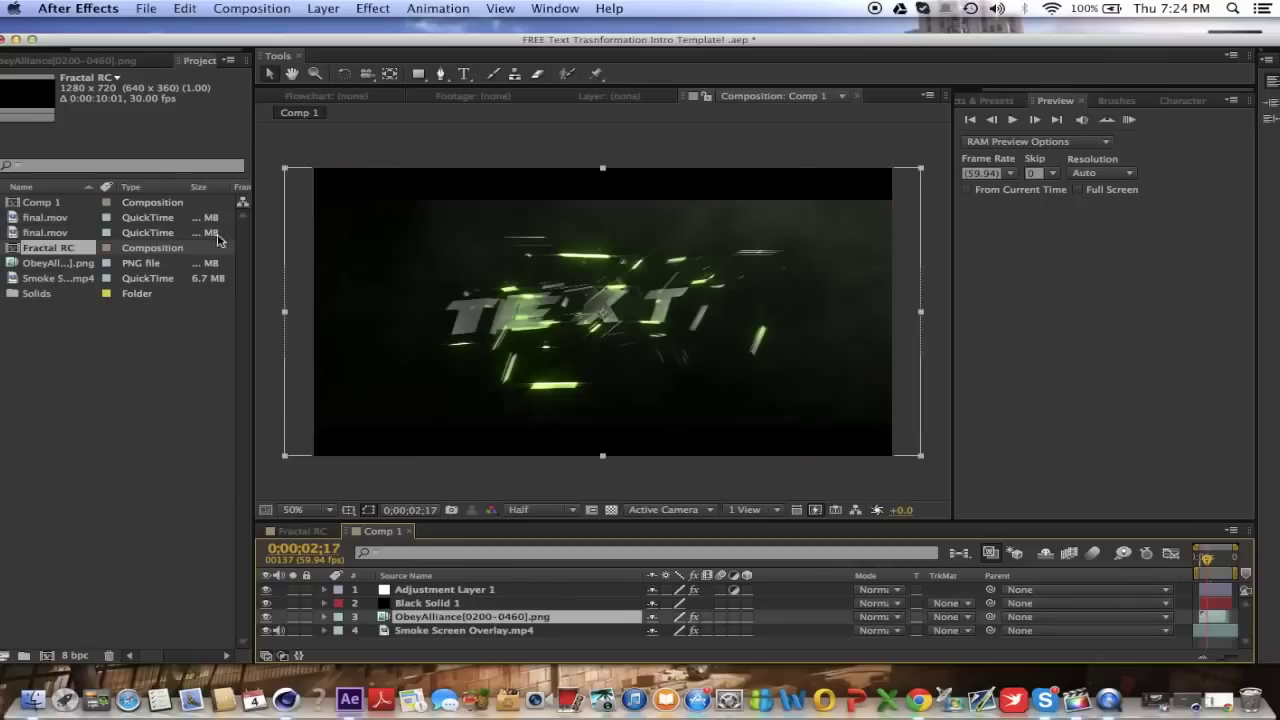
{"action": "left_click", "coordinate": [108, 62]}
Try Starglow presets Red, Blue, then Red again, and open Looks for the Smoke Screen Overlay.
{"action": "left_click", "coordinate": [185, 110]}
{"action": "left_click", "coordinate": [196, 146]}
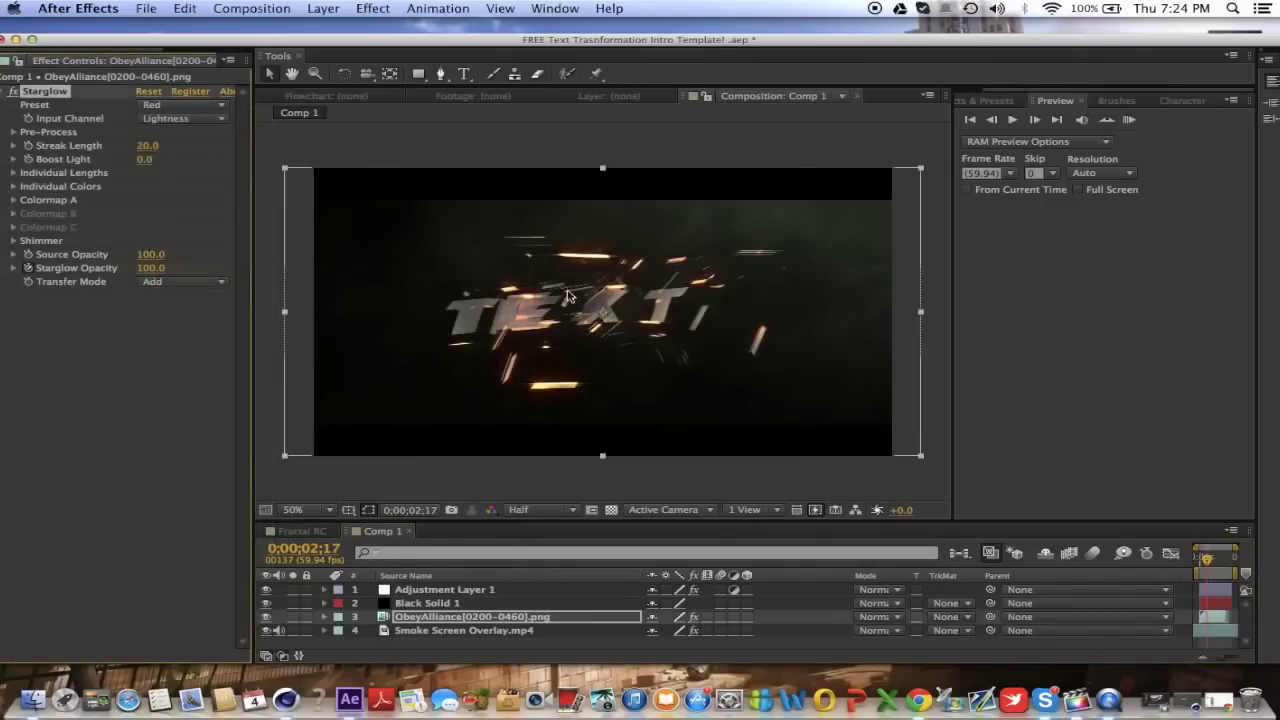
{"action": "left_click", "coordinate": [214, 105]}
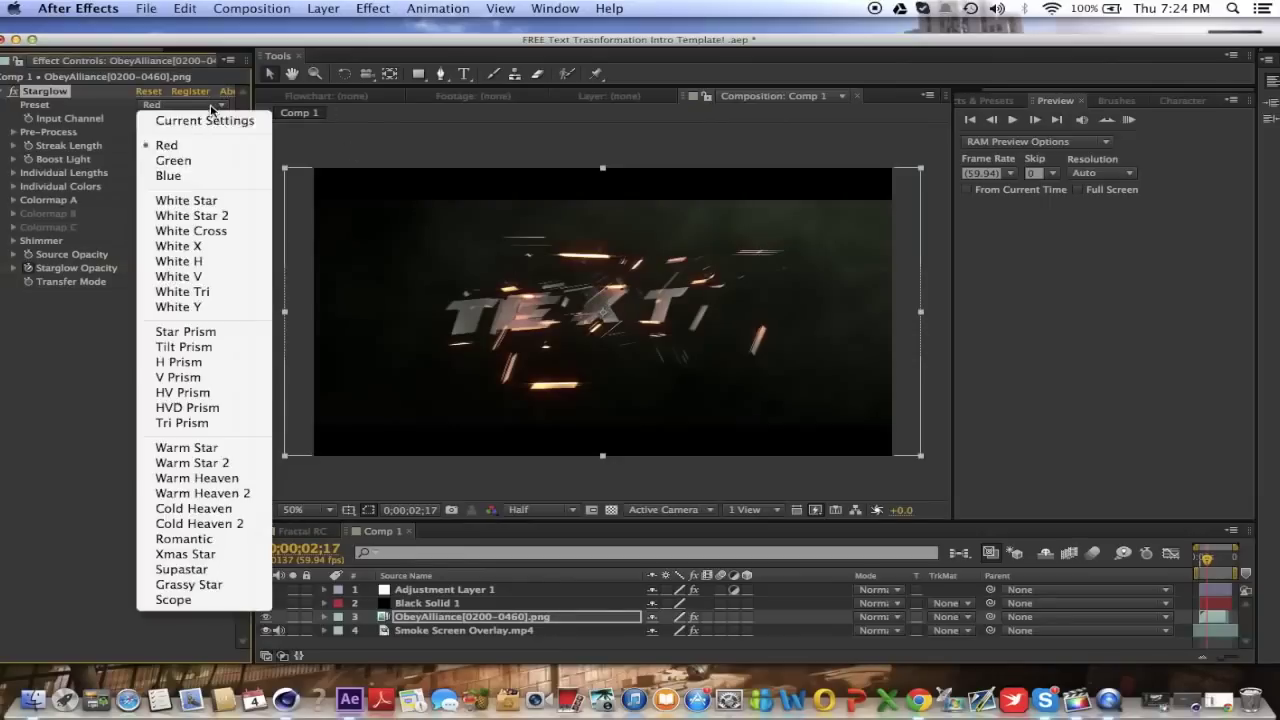
{"action": "left_click", "coordinate": [205, 176]}
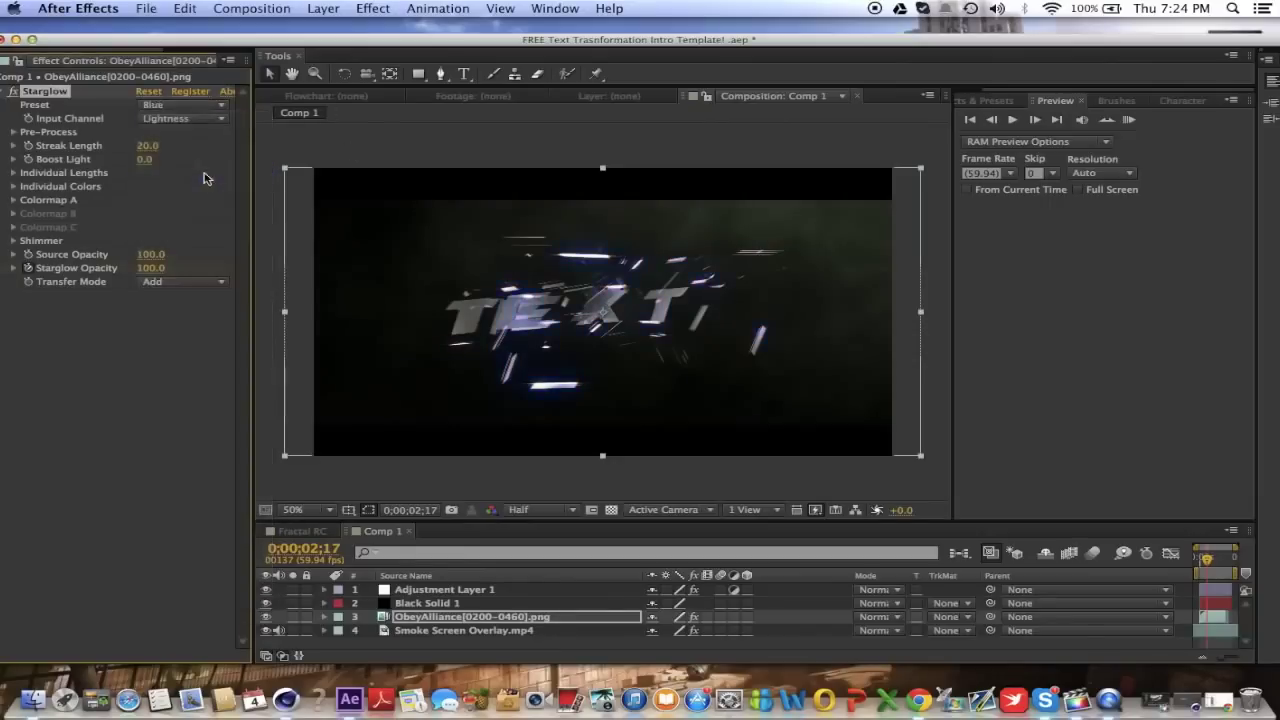
{"action": "left_click", "coordinate": [214, 107]}
{"action": "left_click", "coordinate": [196, 146]}
{"action": "left_click", "coordinate": [442, 631]}
{"action": "left_click", "coordinate": [55, 134]}
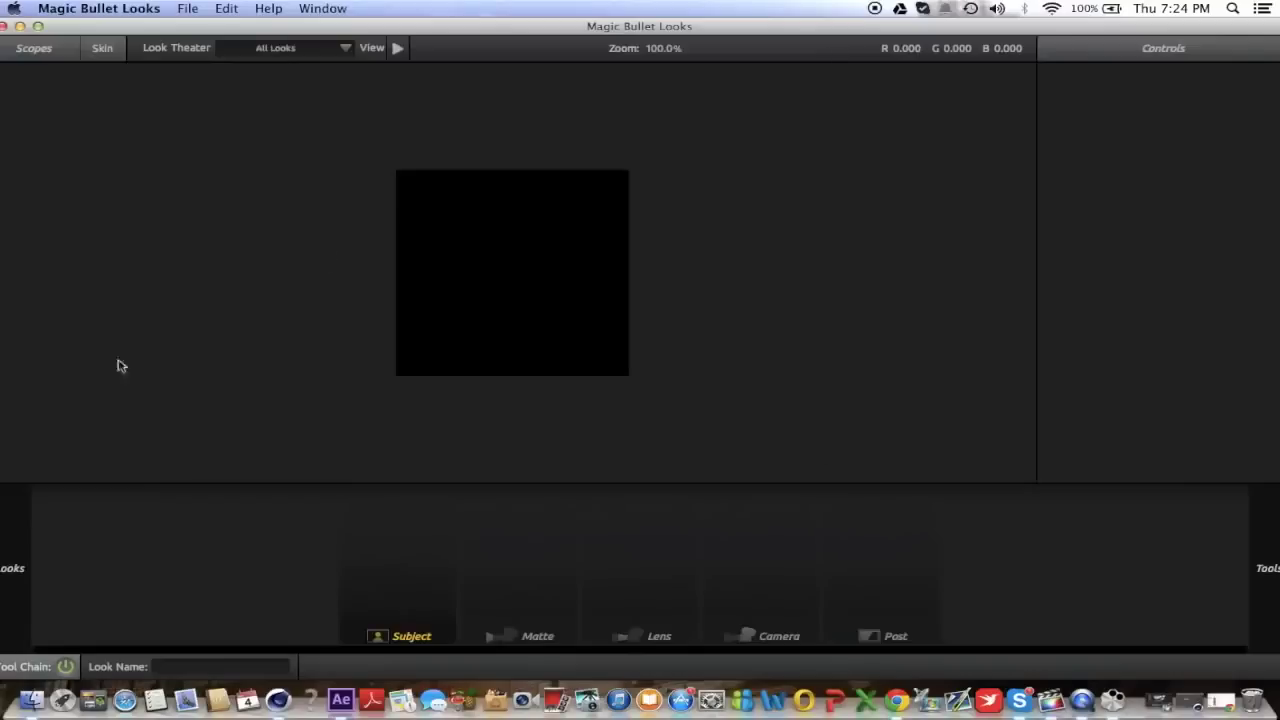
Give the smoke a reddish Warm/Cool tint (Tint -0.526) and apply the look.
{"action": "scroll", "coordinate": [291, 388], "scroll_direction": "down", "scroll_amount": 3}
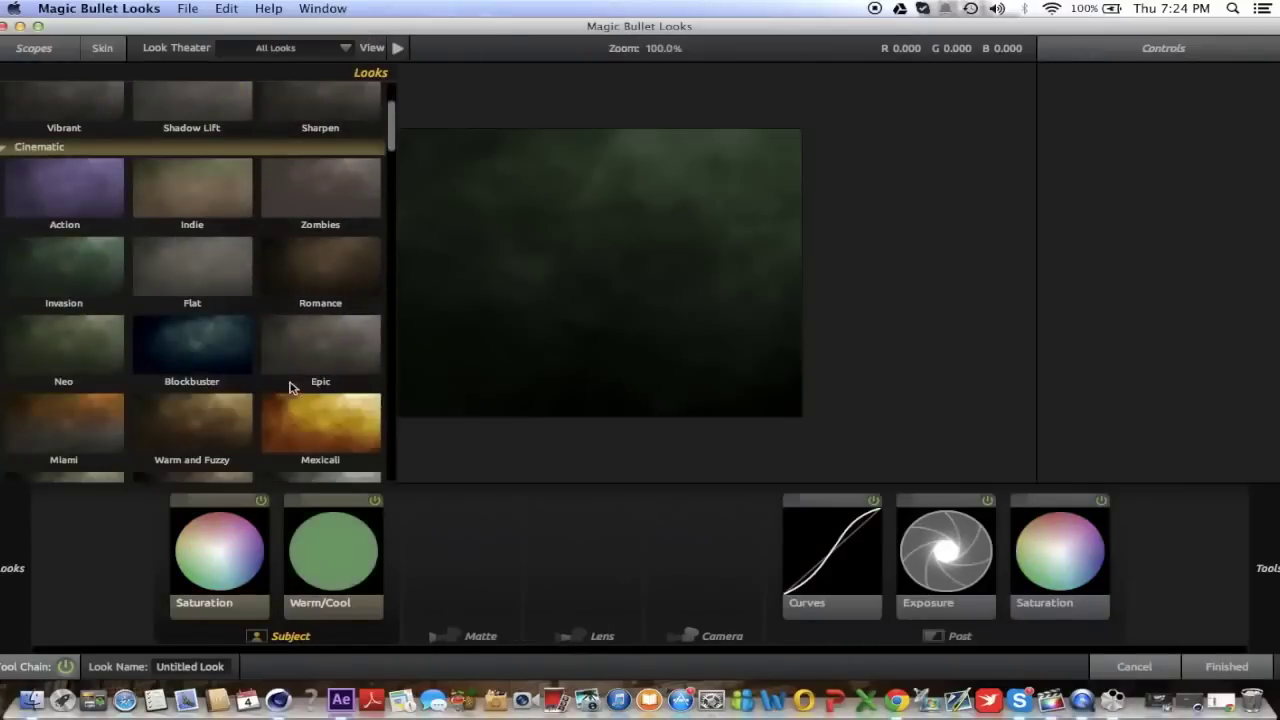
{"action": "left_click", "coordinate": [365, 580]}
{"action": "left_click", "coordinate": [1130, 224]}
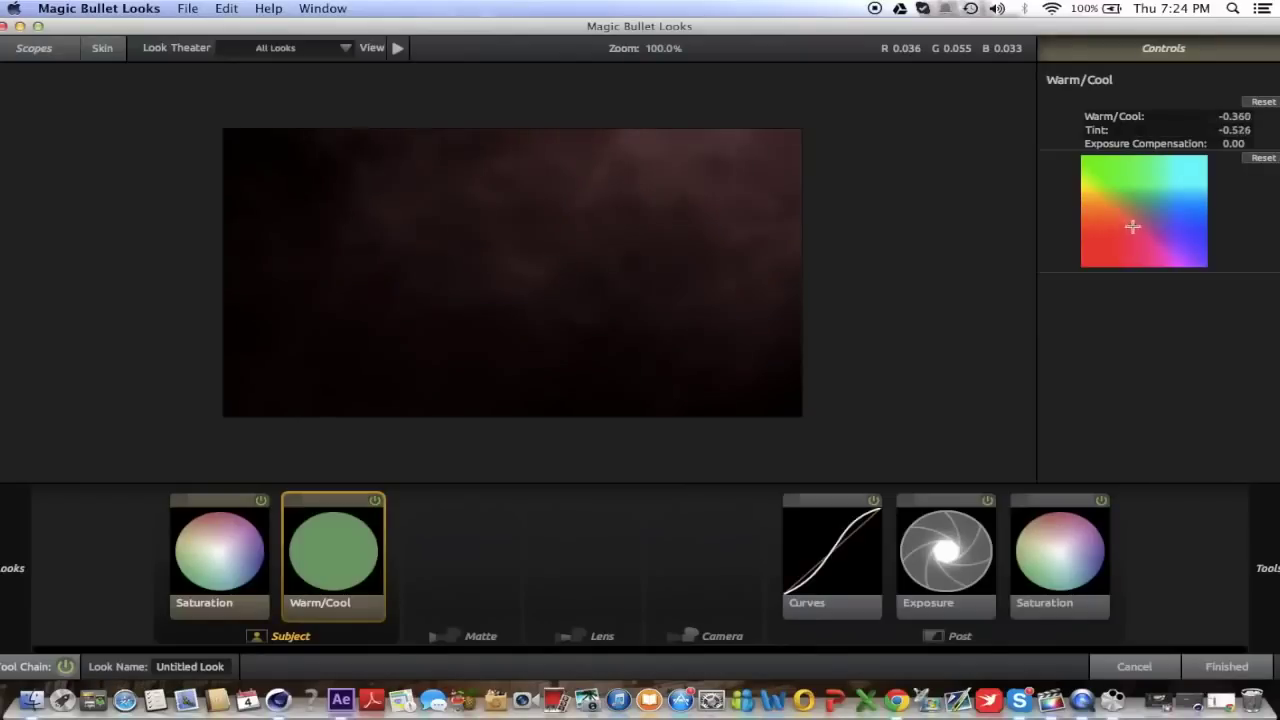
{"action": "left_click_drag", "start_coordinate": [1130, 227], "coordinate": [1129, 226]}
{"action": "left_click", "coordinate": [1230, 660]}
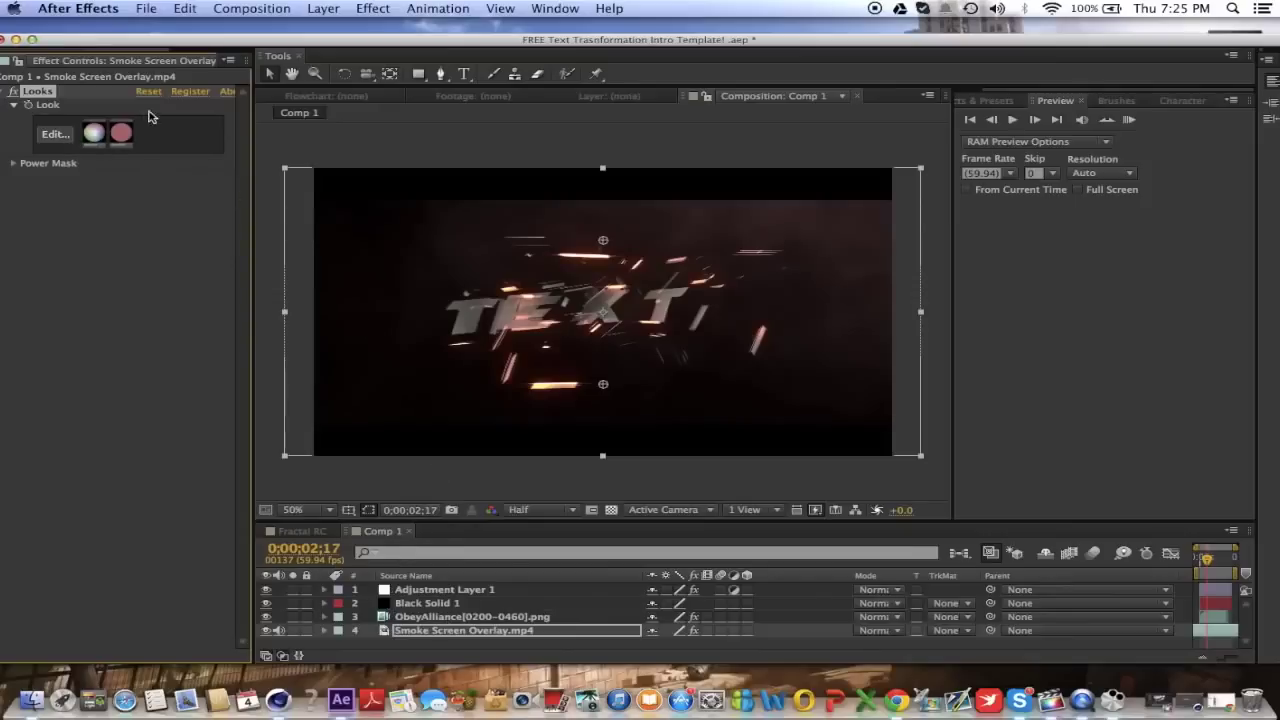
Set the ObeyAlliance streak layer's Starglow preset to Blue and reopen Looks on the smoke overlay.
{"action": "left_click", "coordinate": [435, 617]}
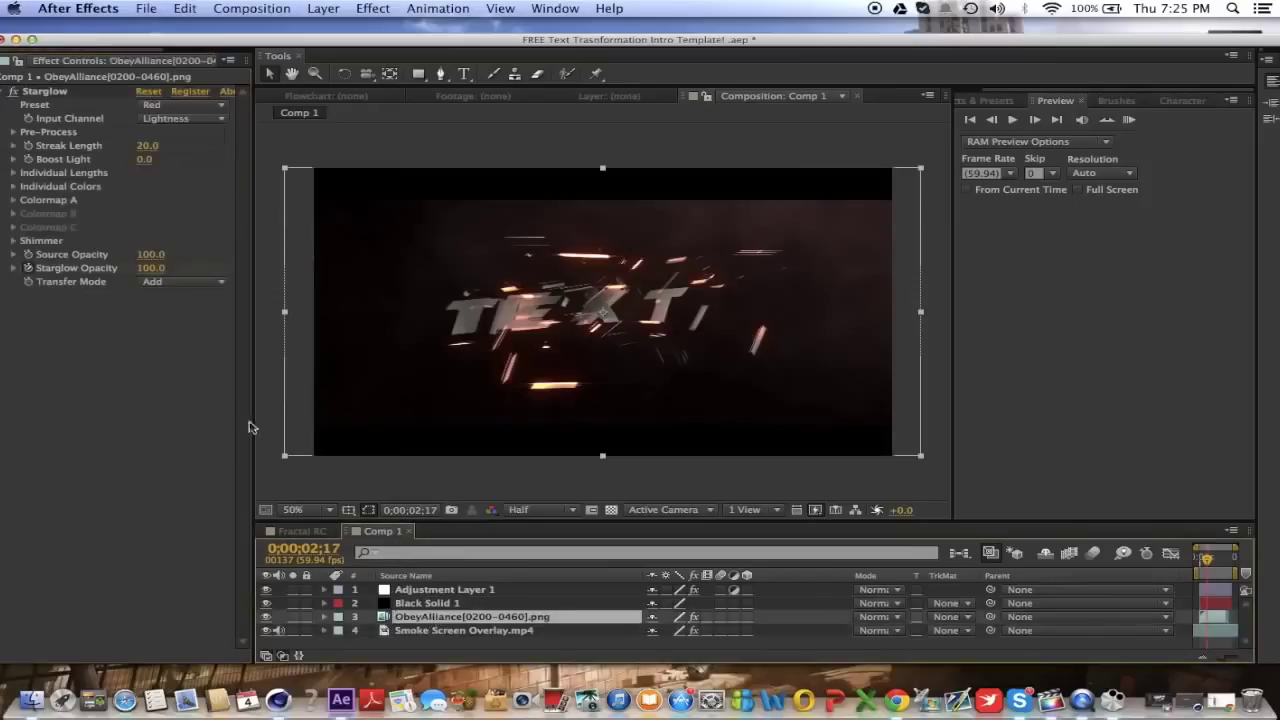
{"action": "left_click", "coordinate": [182, 106]}
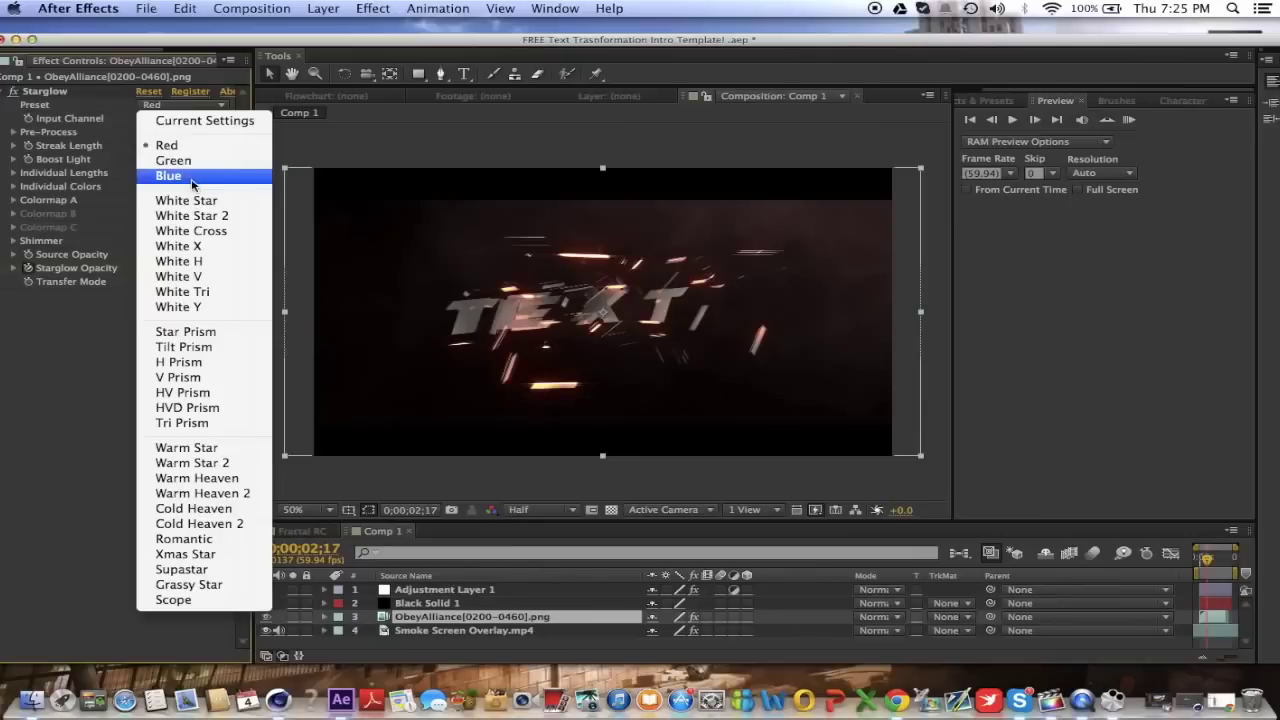
{"action": "left_click", "coordinate": [193, 184]}
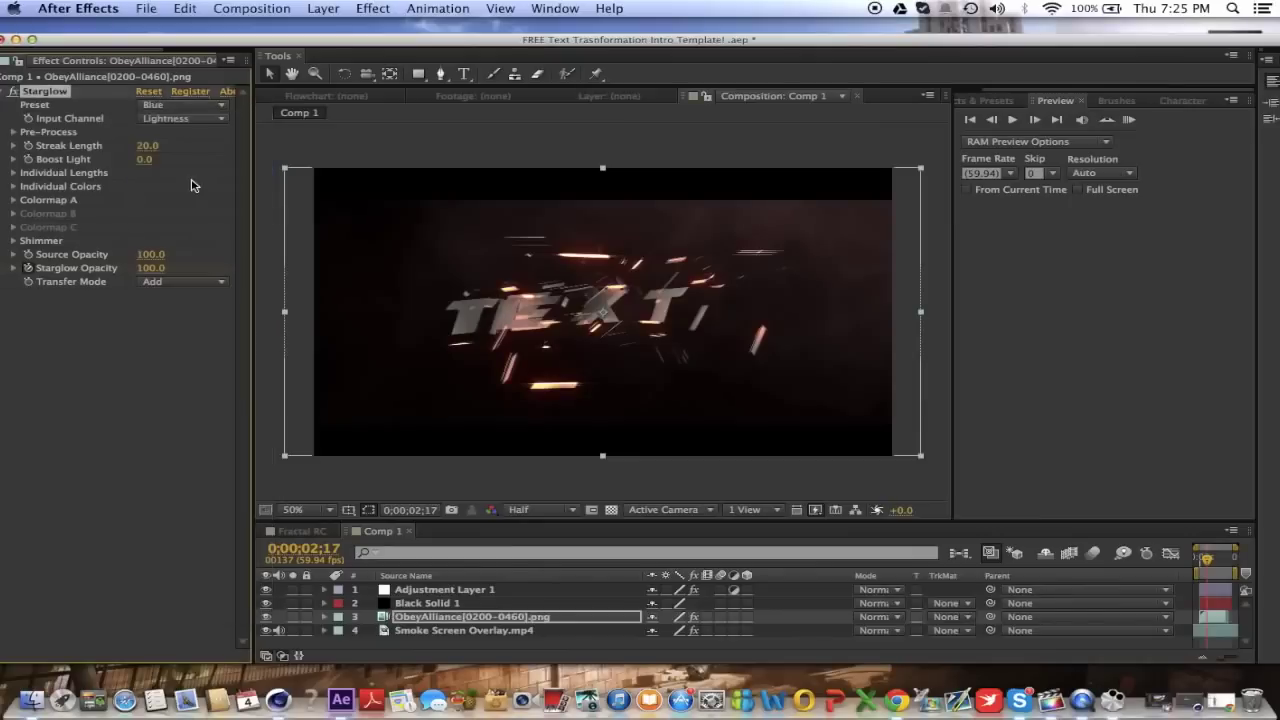
{"action": "left_click", "coordinate": [455, 631]}
{"action": "left_click", "coordinate": [55, 134]}
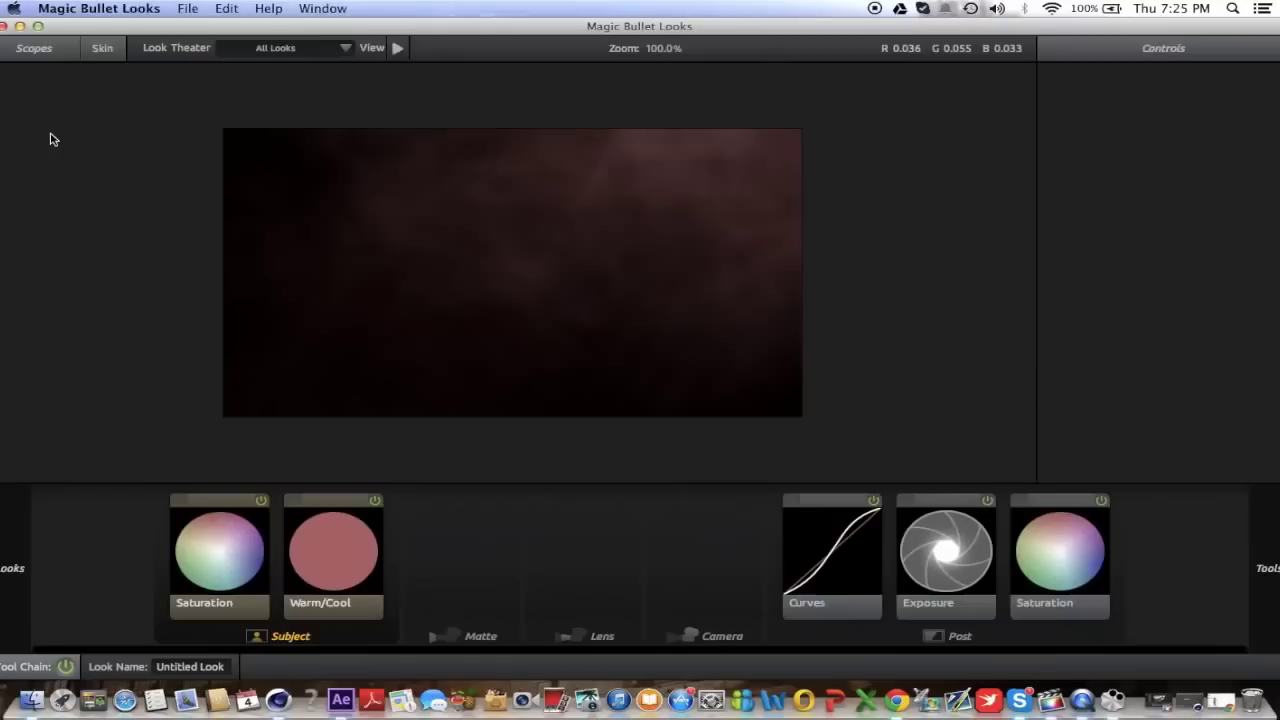
Set Warm/Cool to +1.114 with Tint -0.135 for dark blue smoke, and apply it.
{"action": "left_click", "coordinate": [316, 538]}
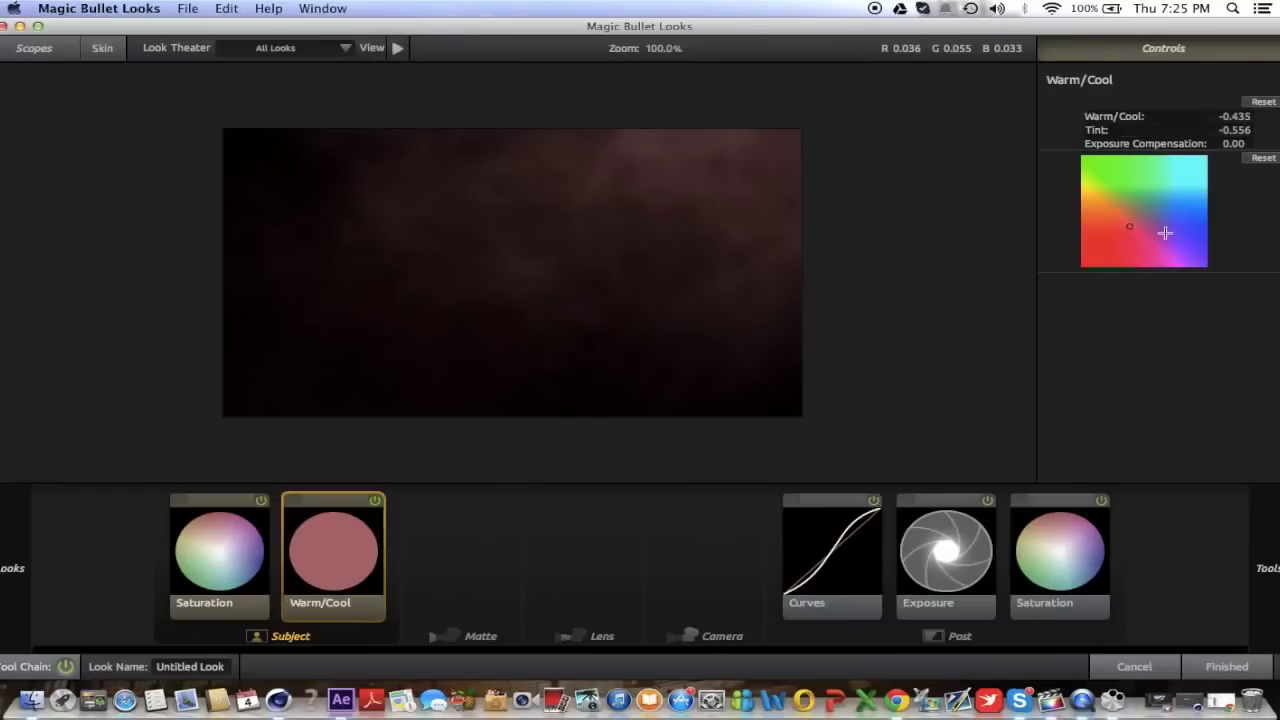
{"action": "left_click", "coordinate": [1226, 666]}
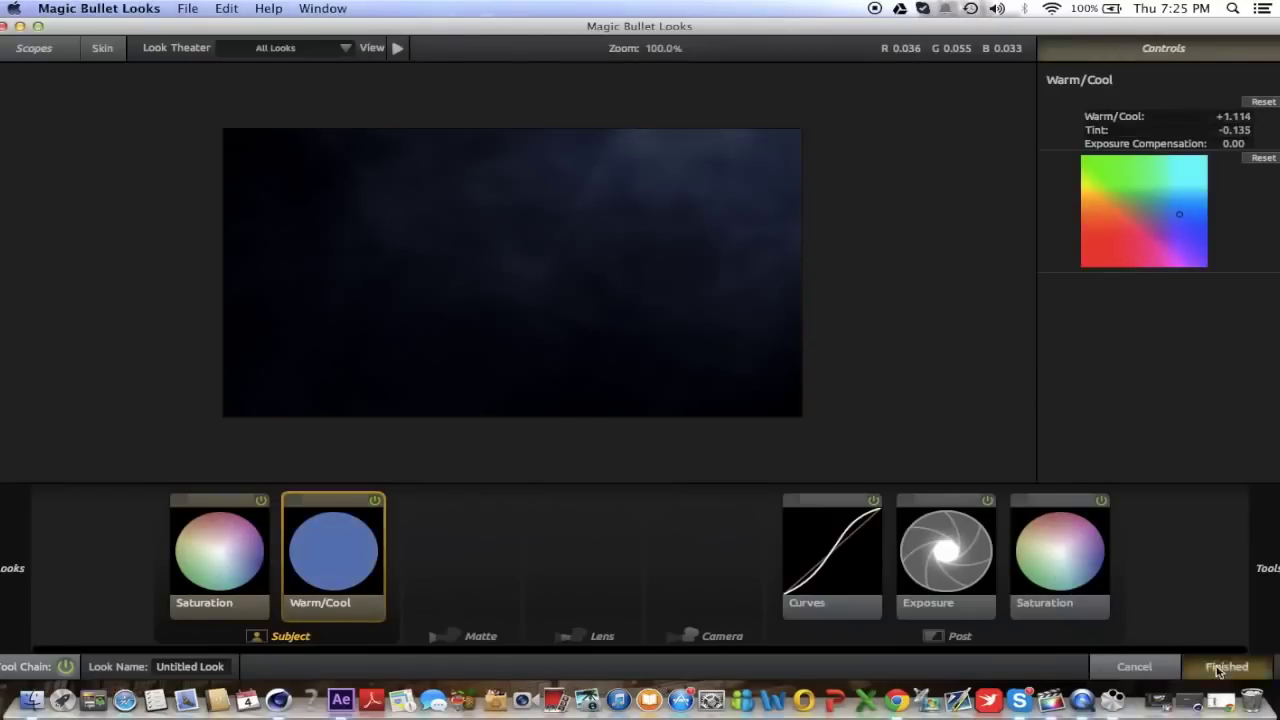